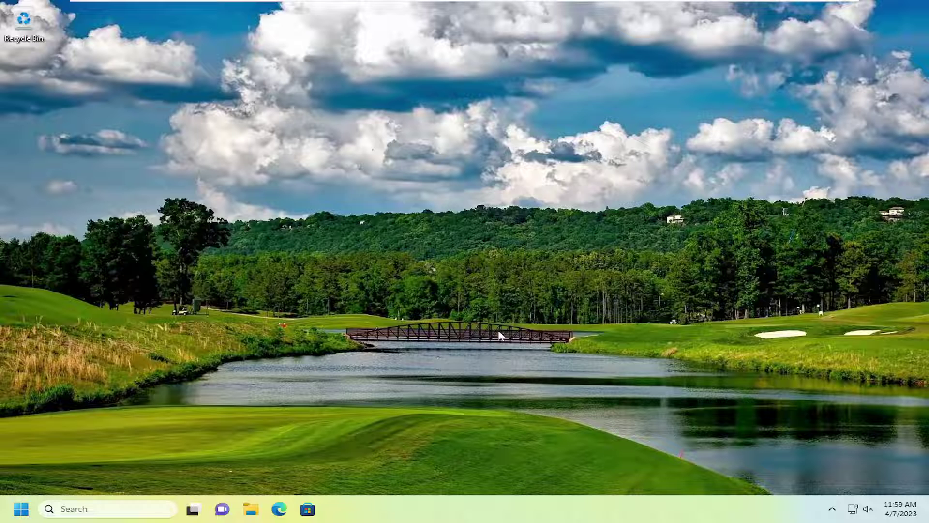
# - Launch Remote Desktop Connection by searching 'remote desktop'
pyautogui.click(72, 511)
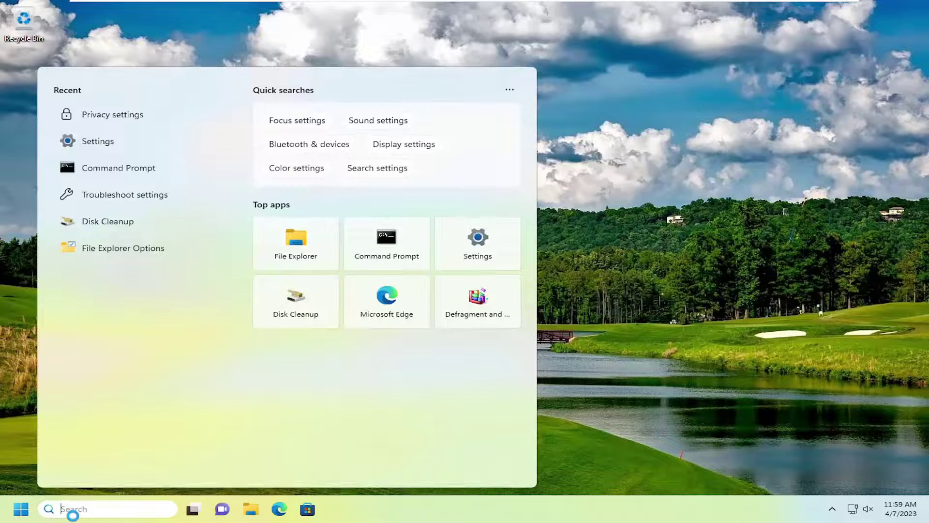
pyautogui.write('remote desk')
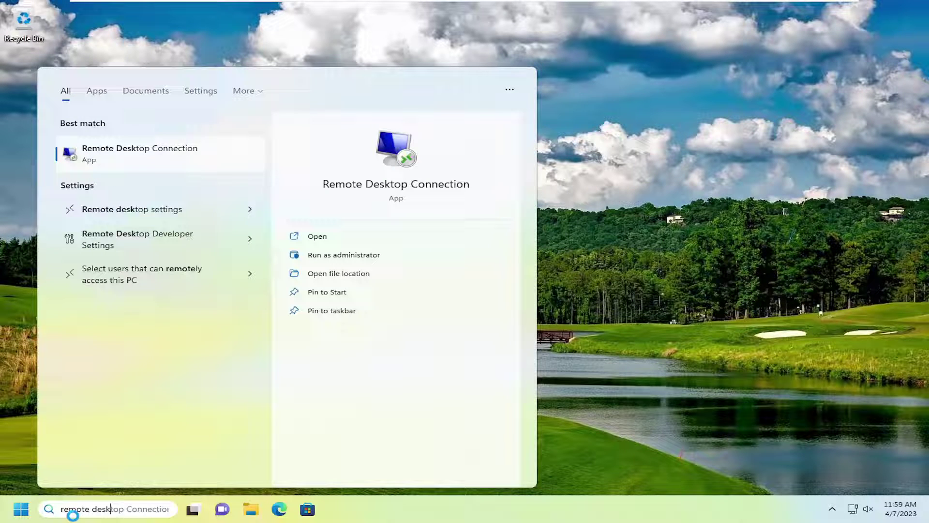
pyautogui.write('top')
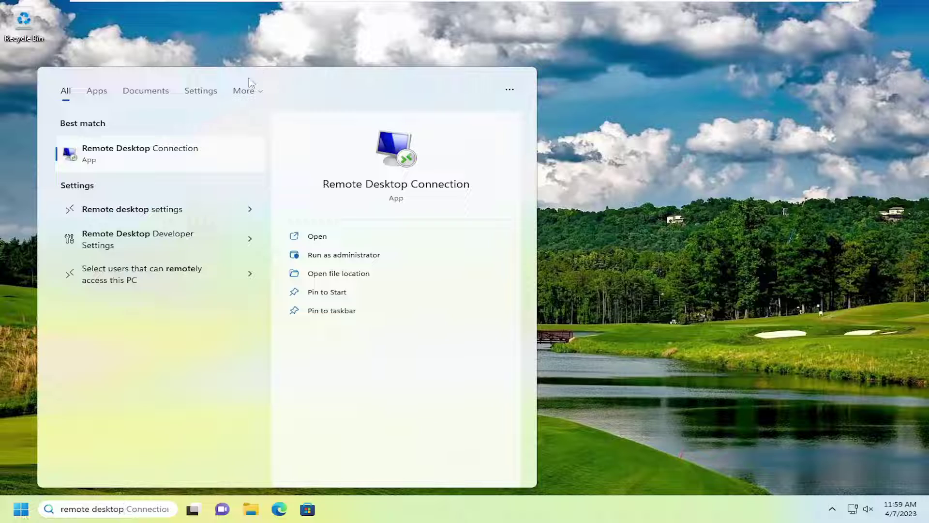
pyautogui.click(185, 163)
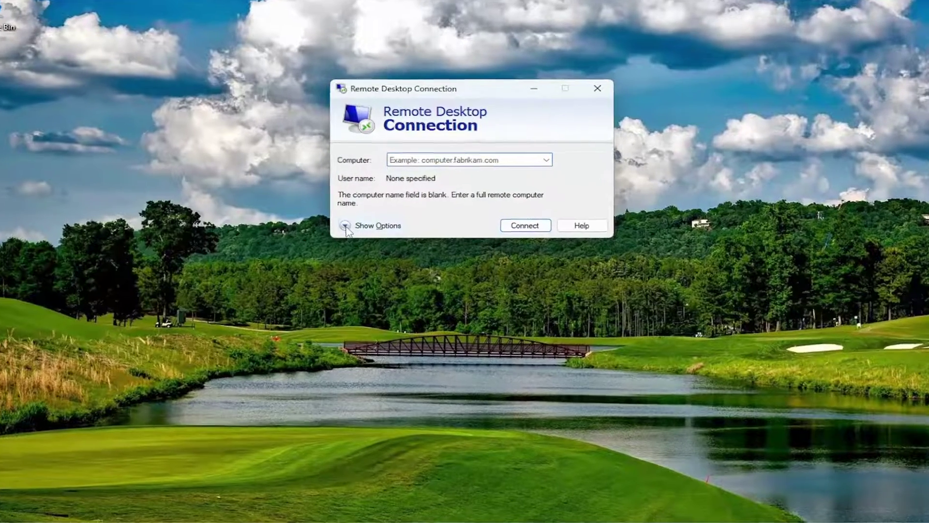
# - Under Local Resources > More, check Drives alongside Clipboard and confirm with OK
pyautogui.click(368, 221)
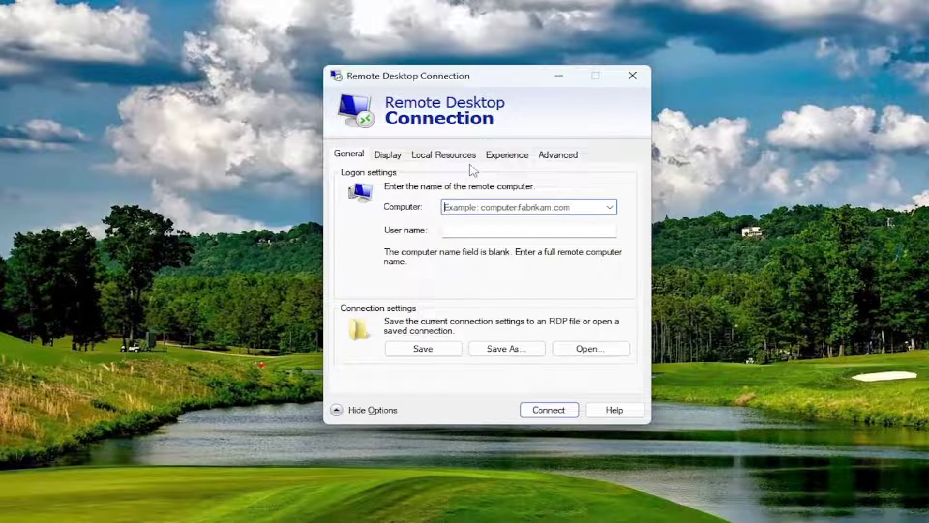
pyautogui.click(456, 159)
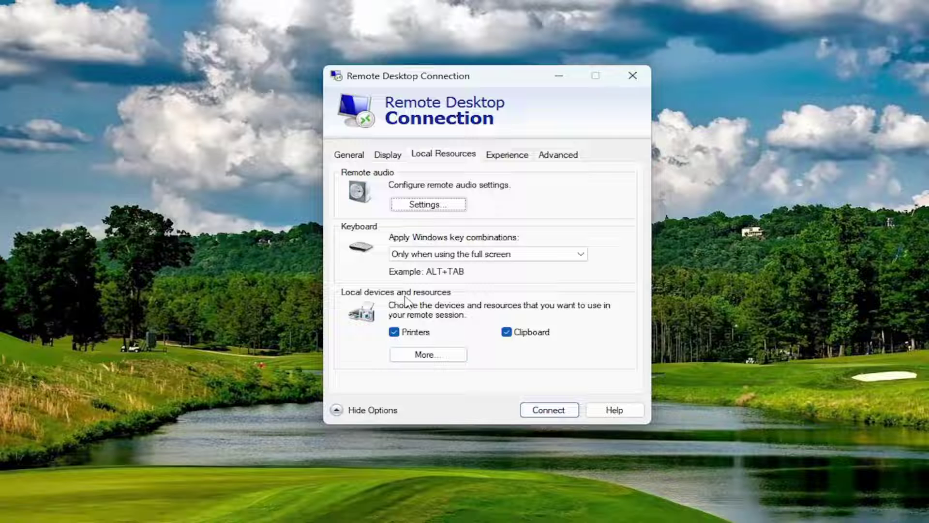
pyautogui.click(418, 359)
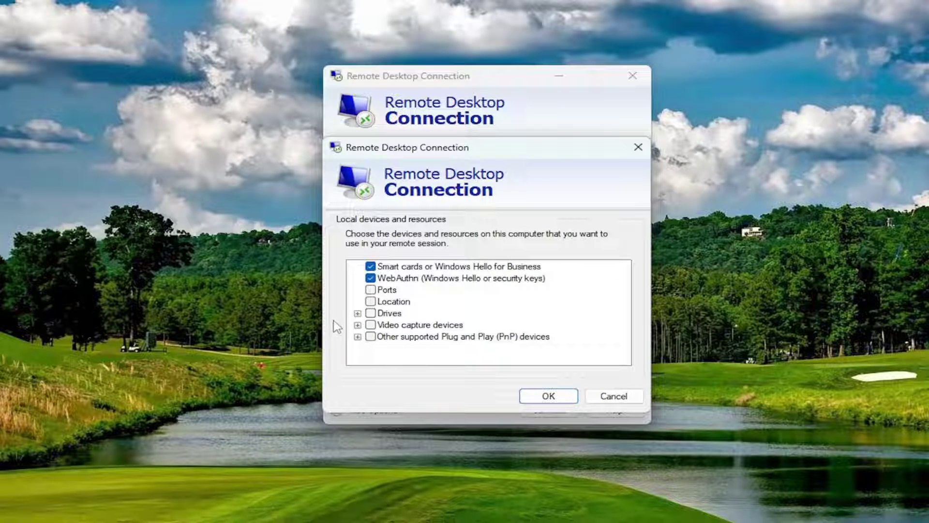
pyautogui.click(371, 313)
pyautogui.click(542, 397)
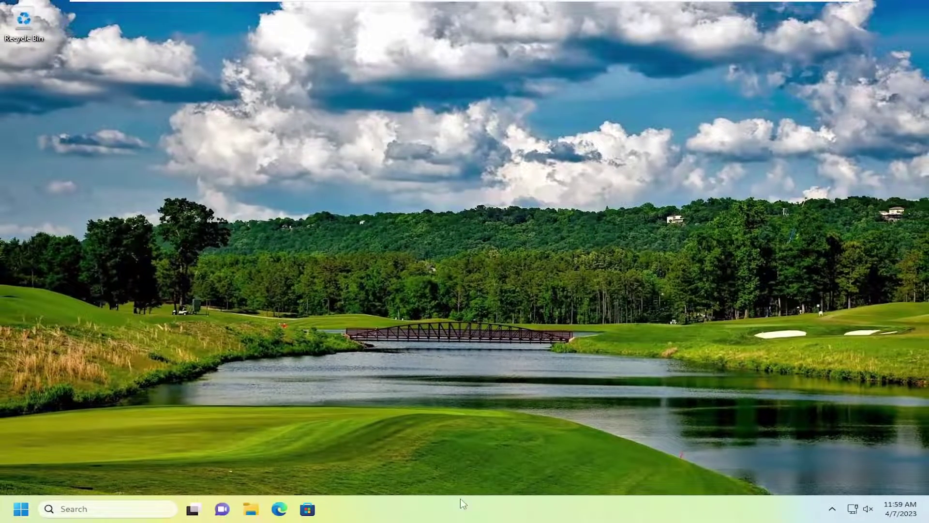
# - Open Task Manager, search processes for 'rdpcl' (no match), then clear the filter
pyautogui.rightClick(497, 521)
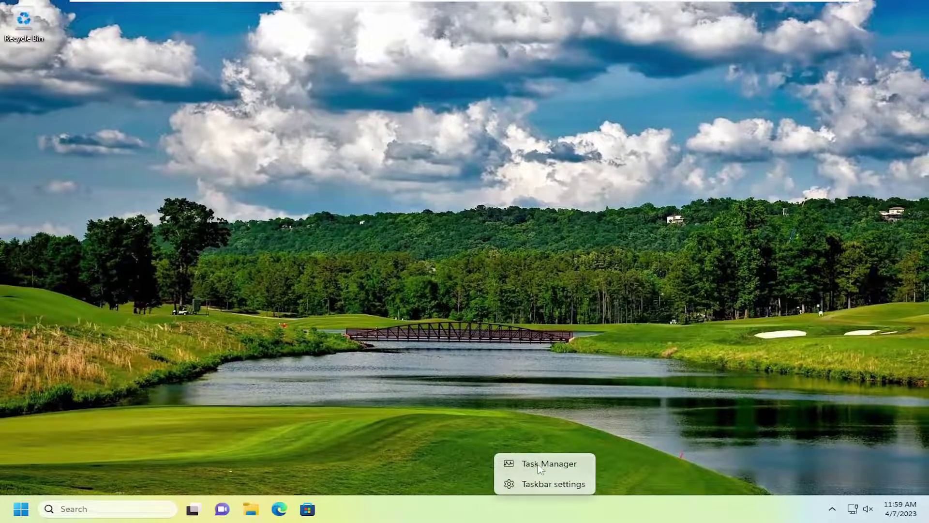
pyautogui.click(540, 464)
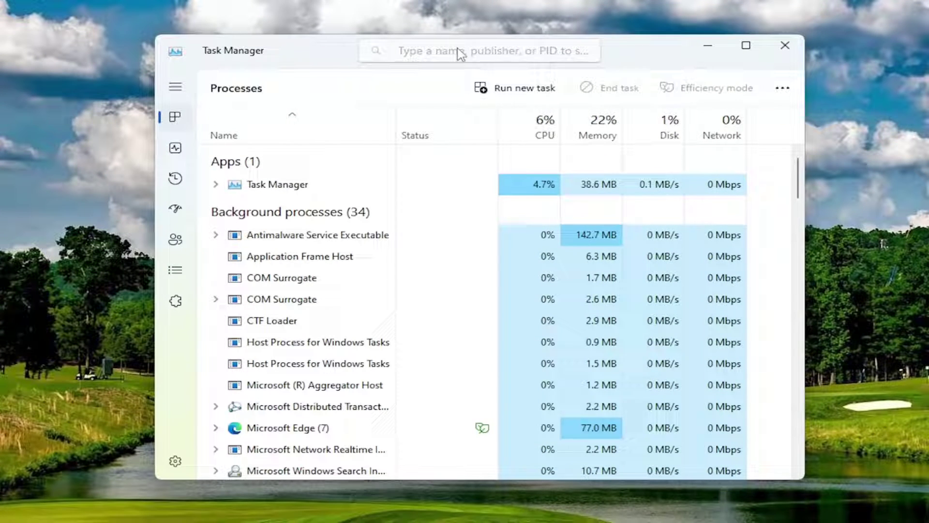
pyautogui.click(460, 53)
pyautogui.write('rd')
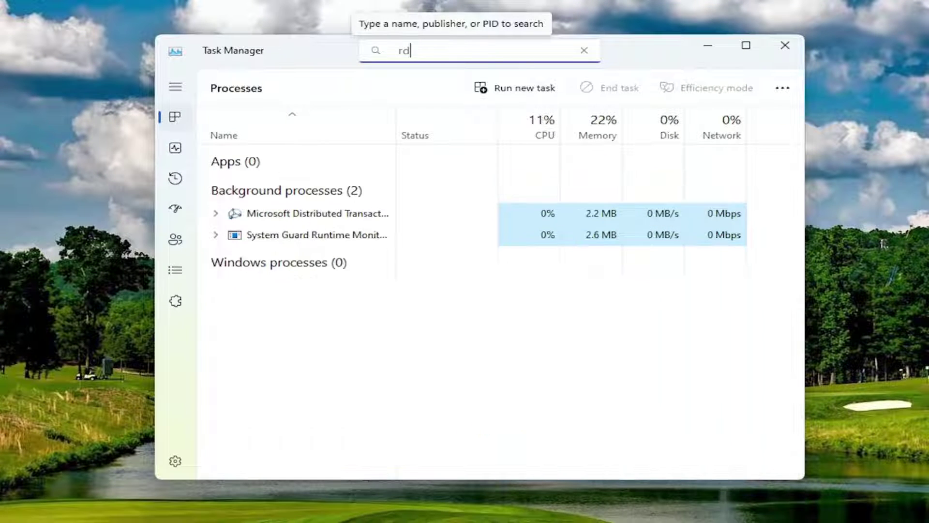
pyautogui.write('pclip')
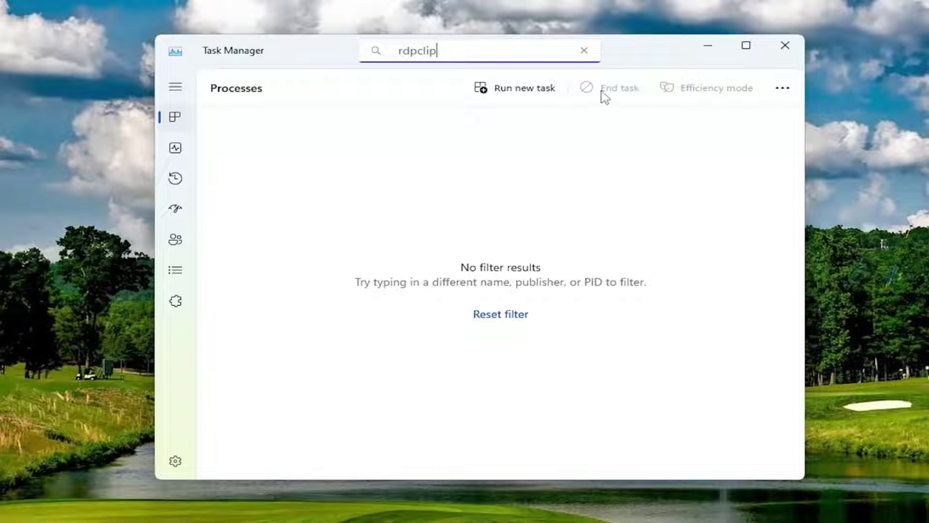
pyautogui.hotkey('ctrl', 'a')
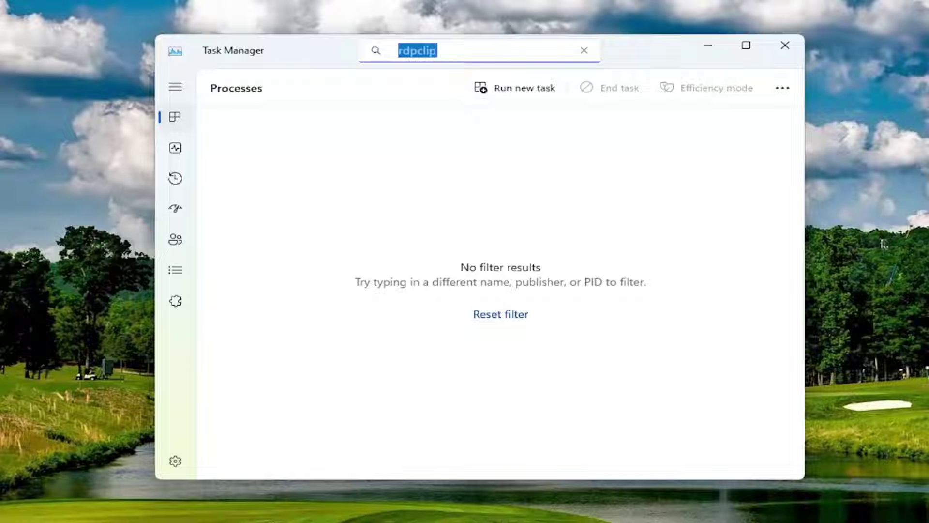
pyautogui.press('BackSpace')
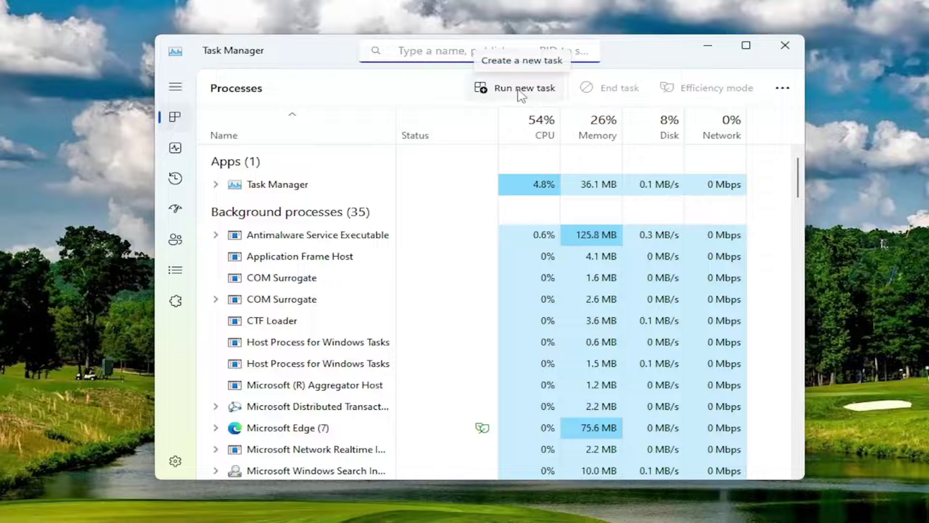
# - Run 'rdpcli' as a new task from Task Manager, then close Task Manager
pyautogui.click(481, 97)
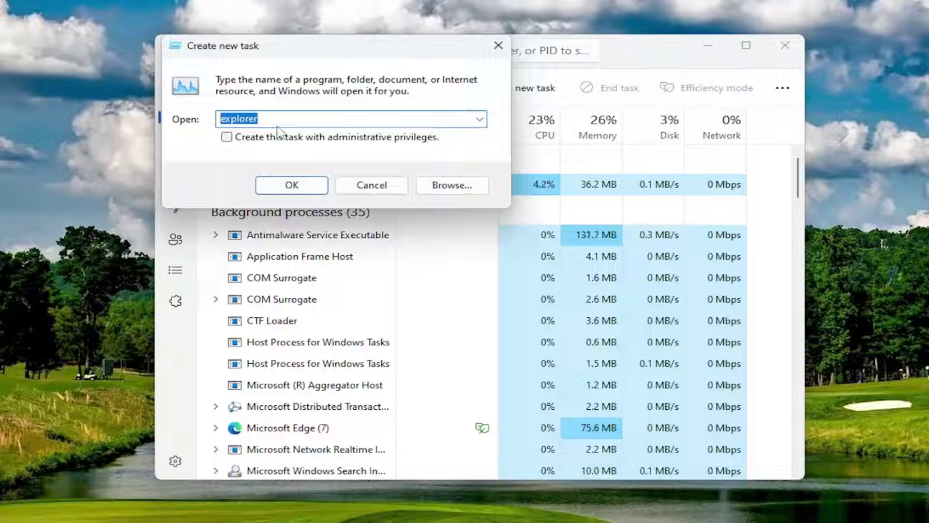
pyautogui.write('rdpc')
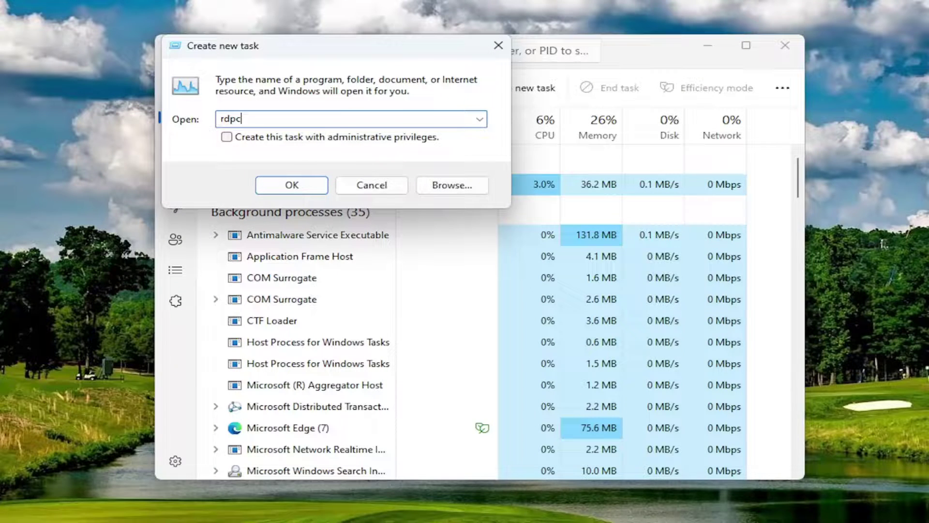
pyautogui.write('lip')
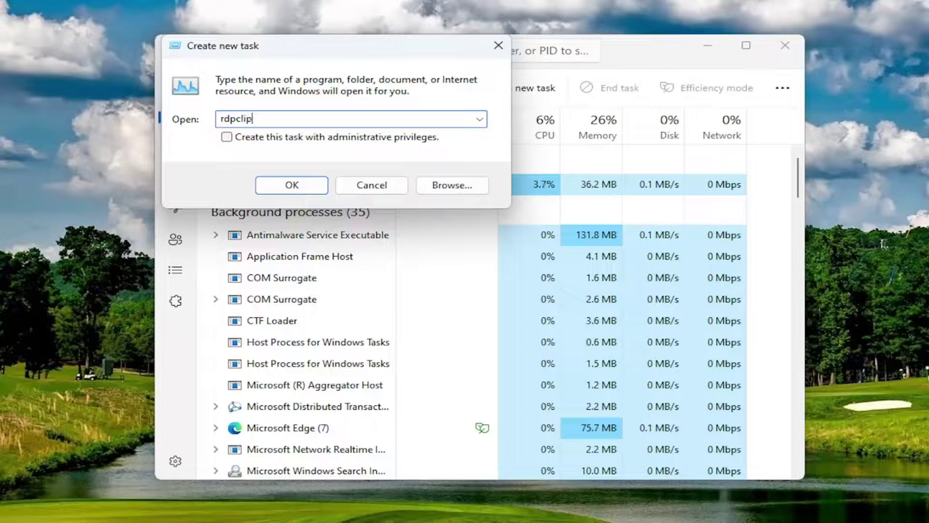
pyautogui.click(278, 187)
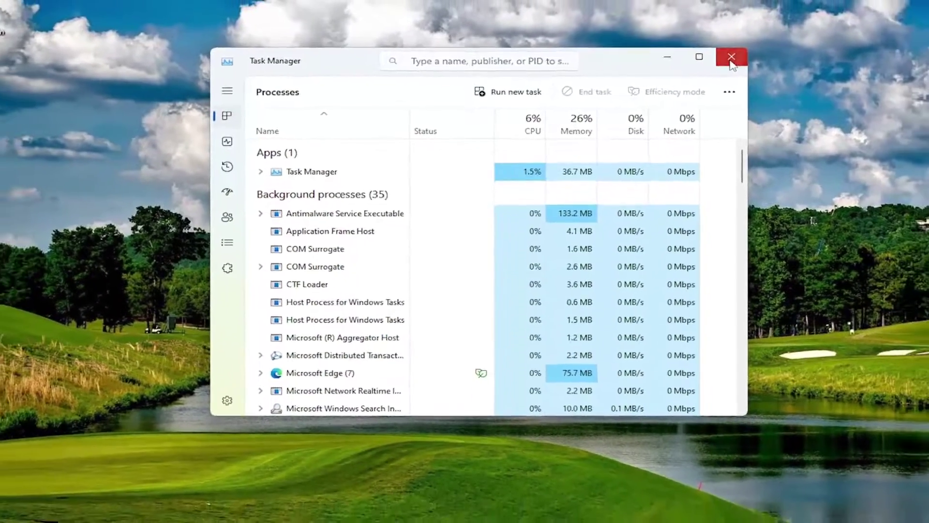
pyautogui.click(762, 54)
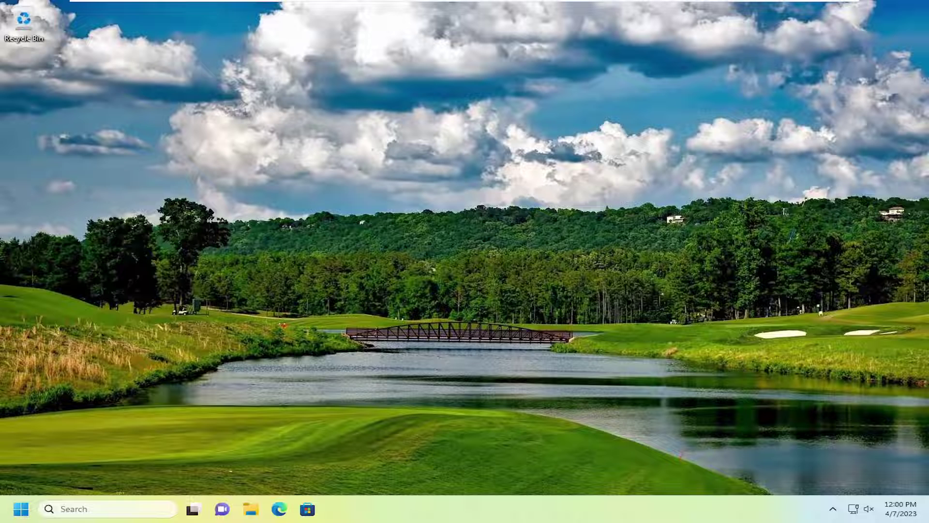
# - Open the Local Group Policy Editor by searching 'local group' and widen the tree pane
pyautogui.click(129, 515)
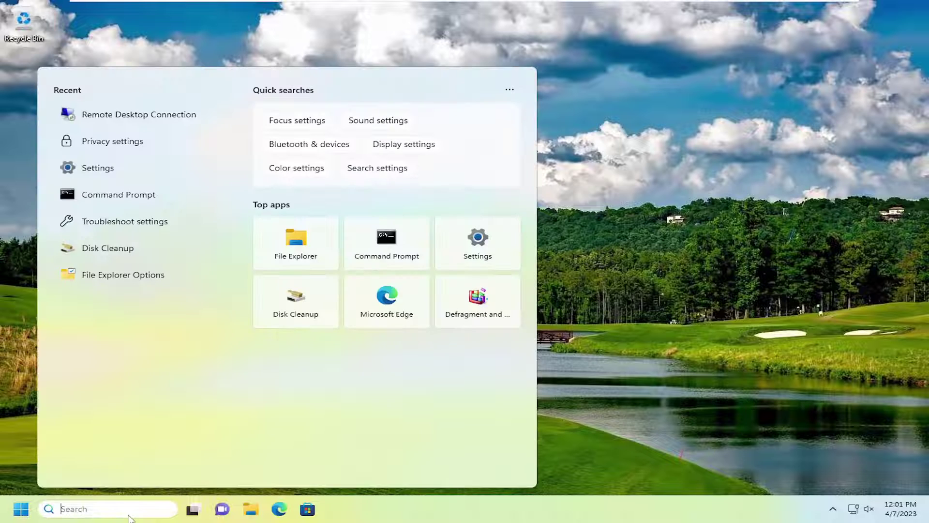
pyautogui.write('local group po')
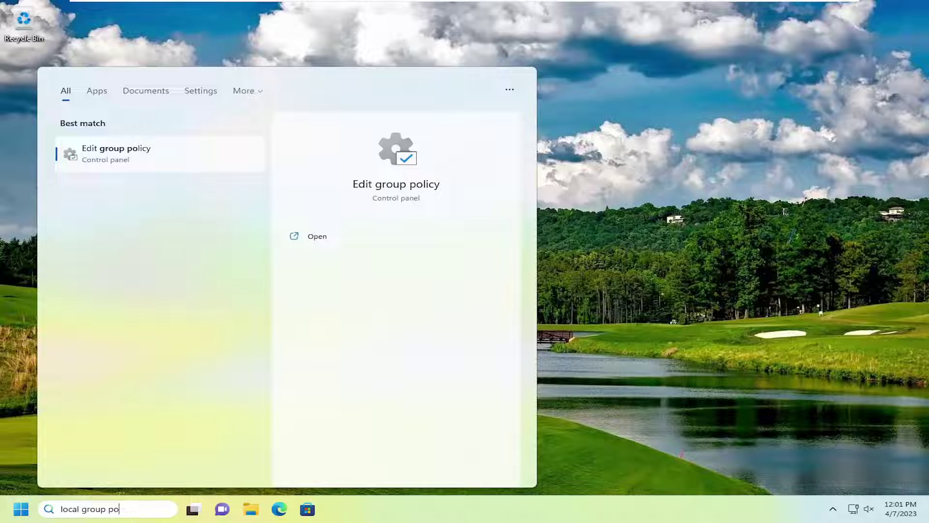
pyautogui.click(154, 151)
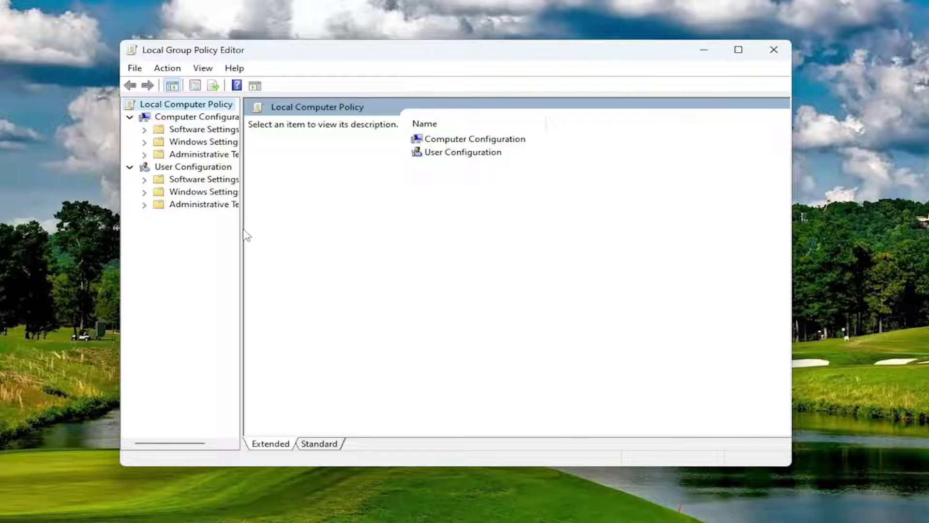
pyautogui.moveTo(245, 234); pyautogui.dragTo(274, 230)
# - Navigate Computer Configuration > Administrative Templates > Windows Components > Remote Desktop Services > Remote Desktop Session Host > Device and Resource Redirection
pyautogui.click(191, 118)
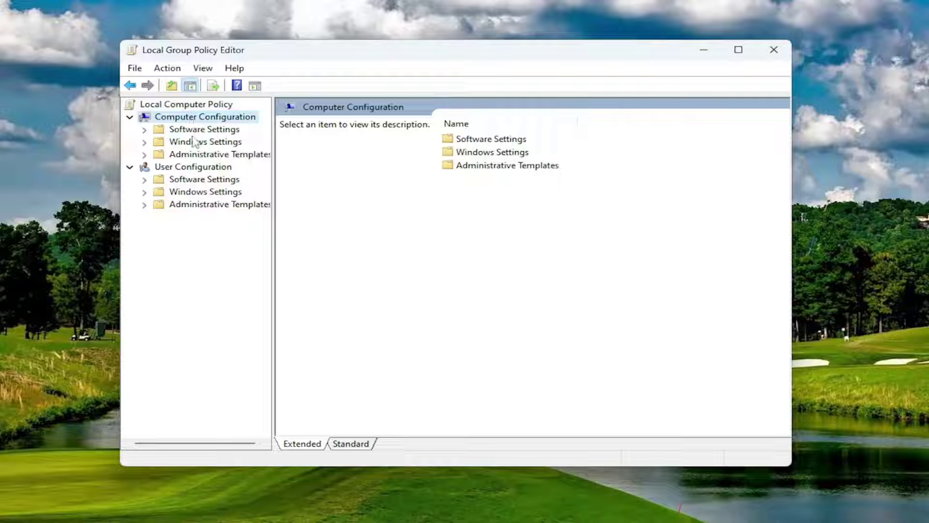
pyautogui.doubleClick(192, 155)
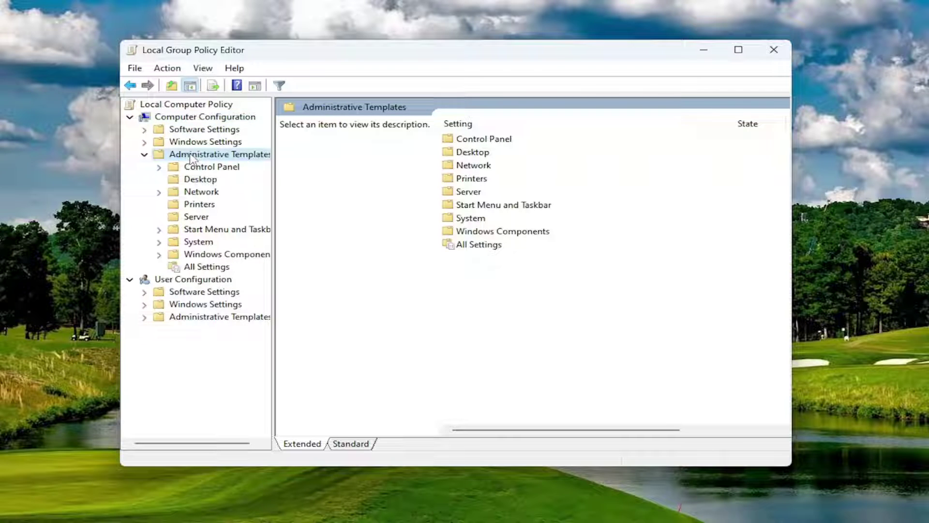
pyautogui.doubleClick(205, 255)
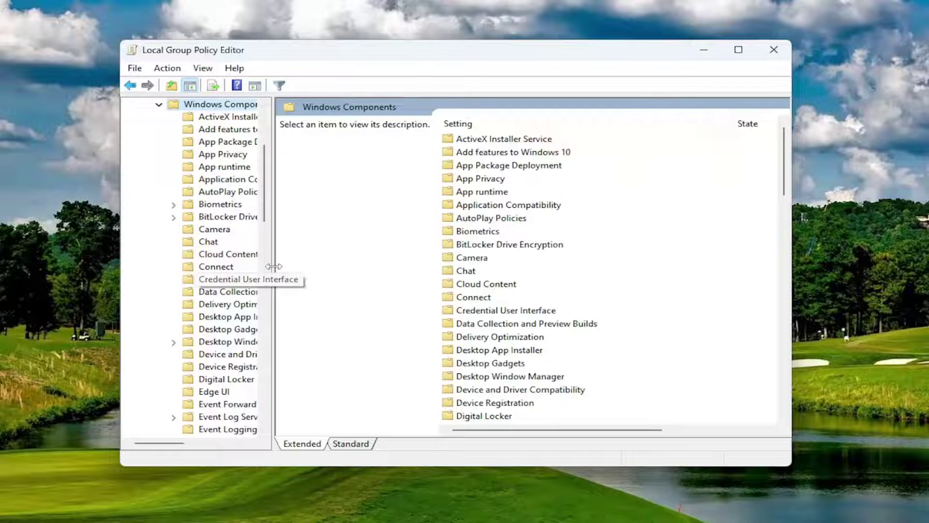
pyautogui.moveTo(269, 267); pyautogui.dragTo(340, 259)
pyautogui.scroll(-15, 249, 334)
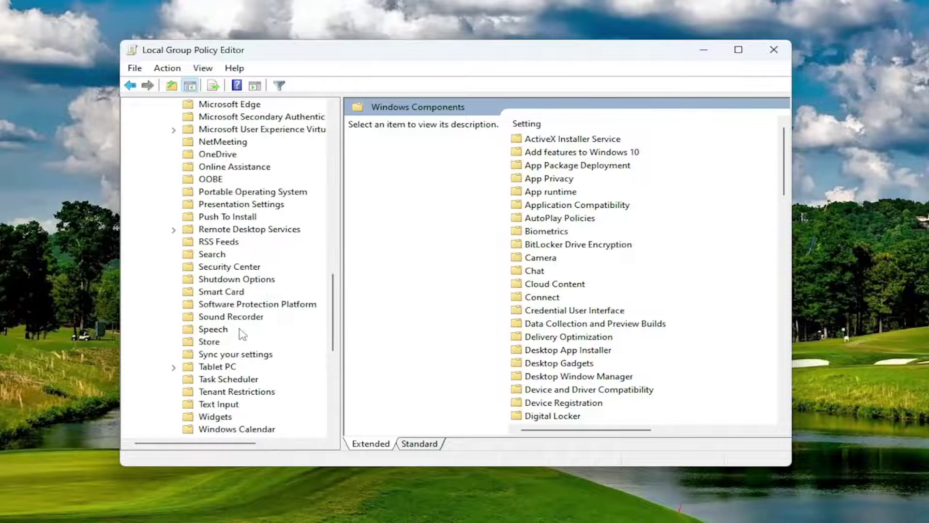
pyautogui.doubleClick(219, 229)
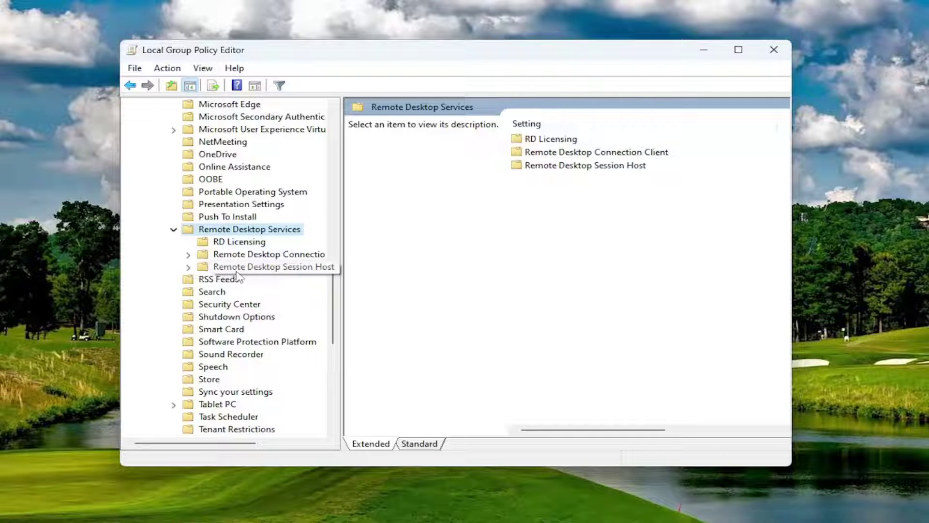
pyautogui.doubleClick(237, 271)
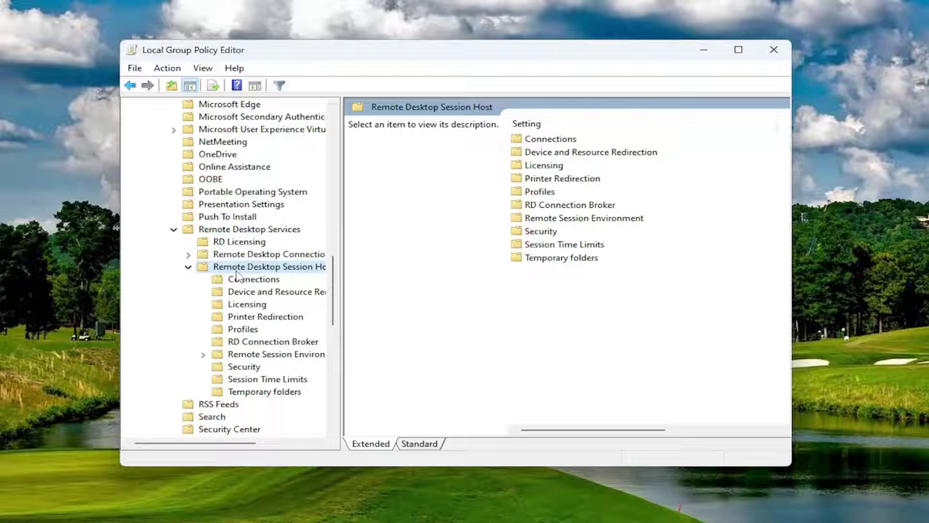
pyautogui.click(260, 293)
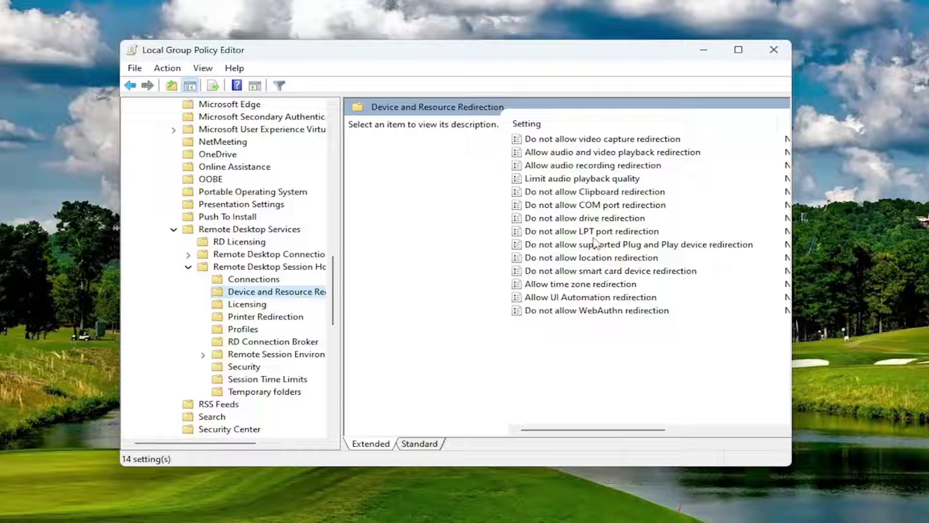
pyautogui.click(573, 205)
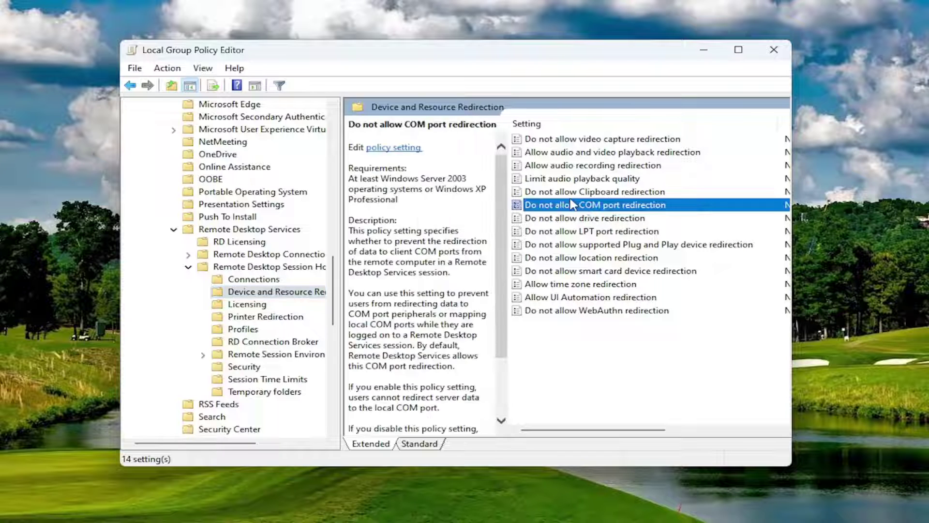
# - Set 'Do not allow Clipboard redirection' to Disabled, apply with OK, and close the editor
pyautogui.doubleClick(573, 204)
pyautogui.press('Escape')
pyautogui.doubleClick(571, 192)
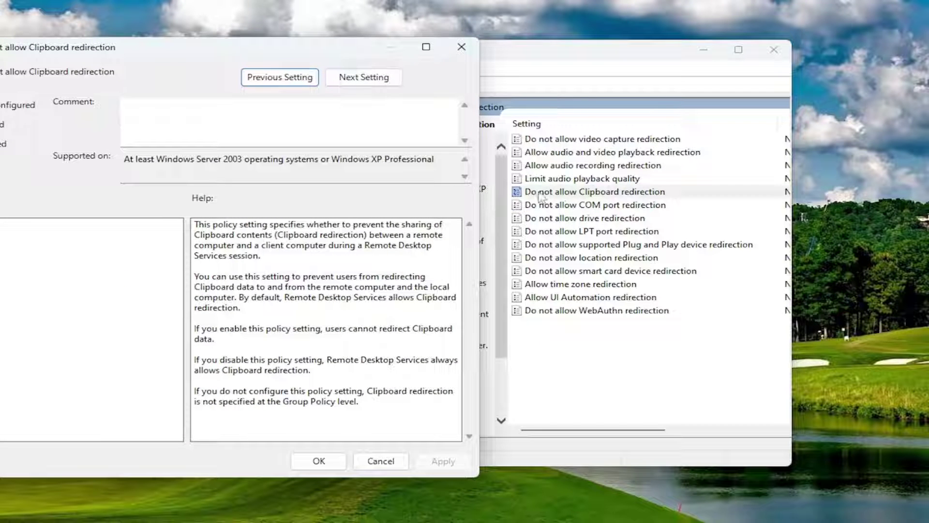
pyautogui.moveTo(250, 51); pyautogui.dragTo(420, 52)
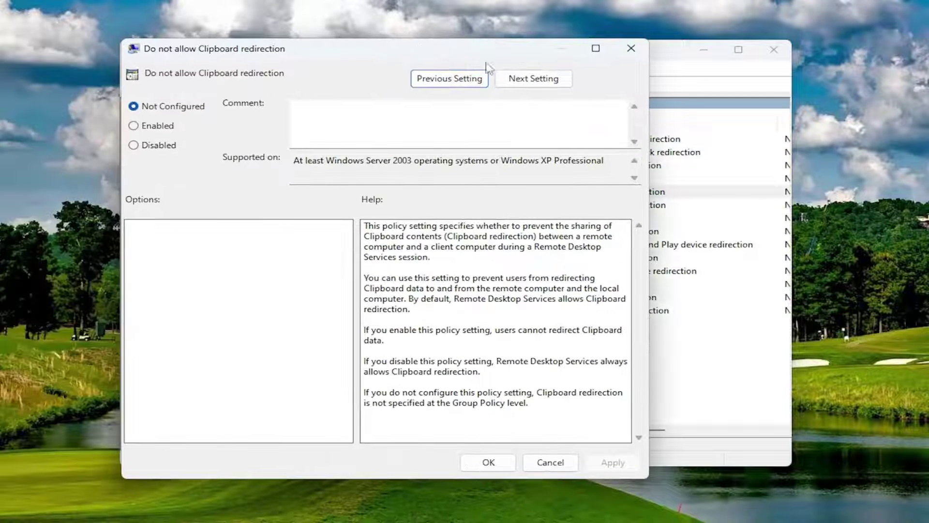
pyautogui.click(151, 146)
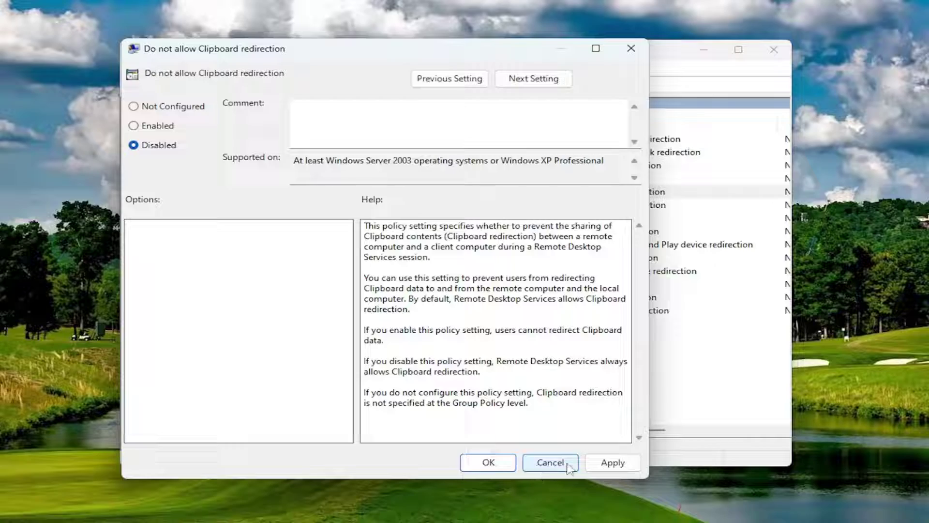
pyautogui.click(613, 462)
pyautogui.click(488, 463)
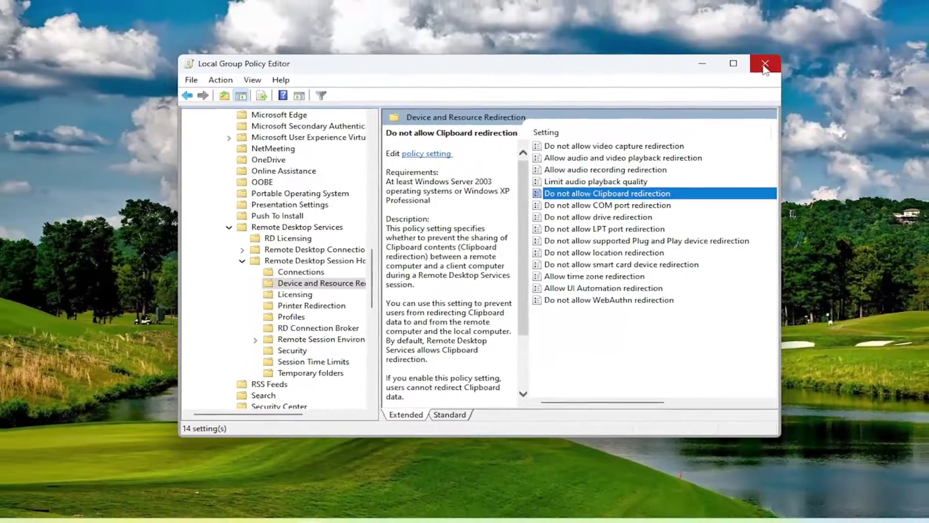
pyautogui.click(774, 50)
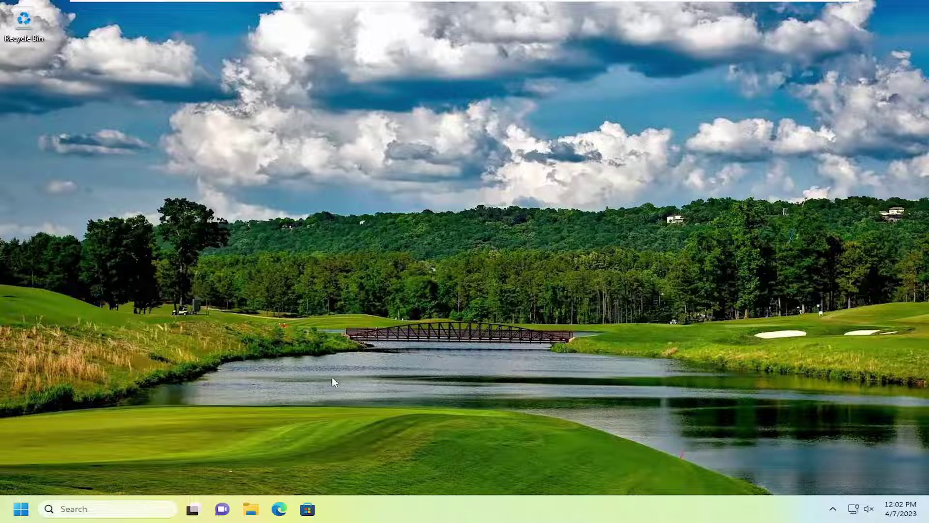
pyautogui.rightClick(14, 514)
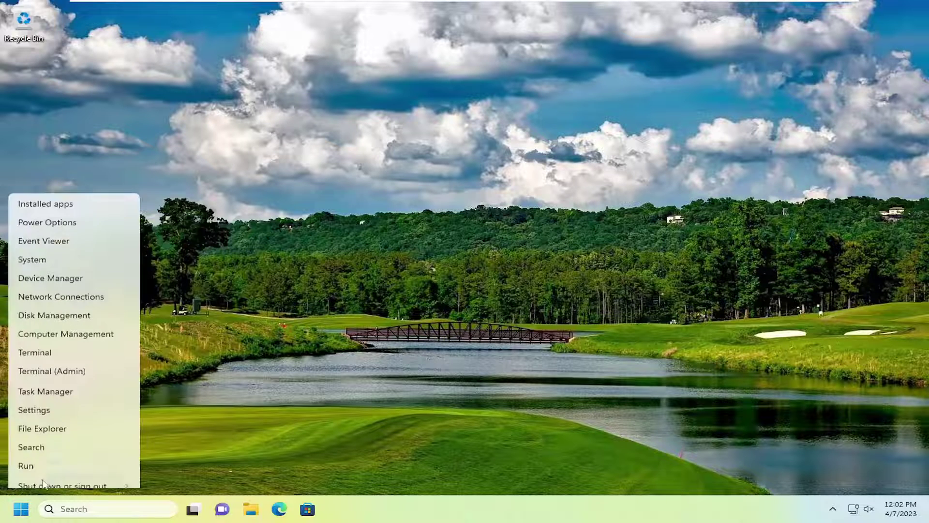